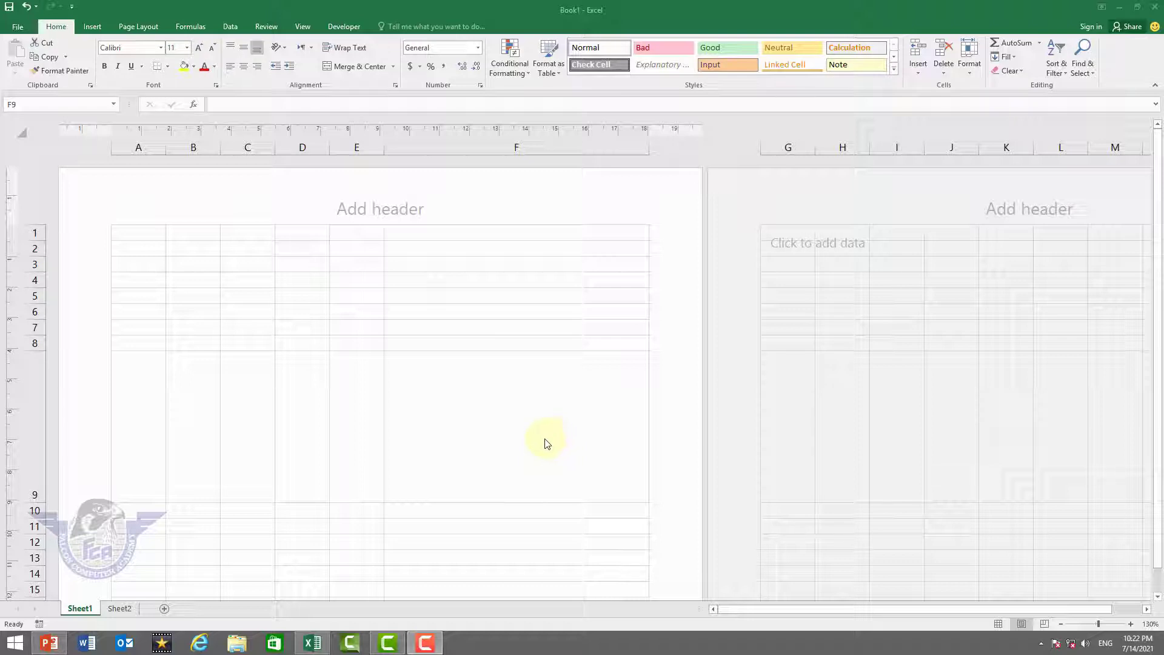
# Switch to the blank Sheet2 and select cell F5
pyautogui.click(546, 444)
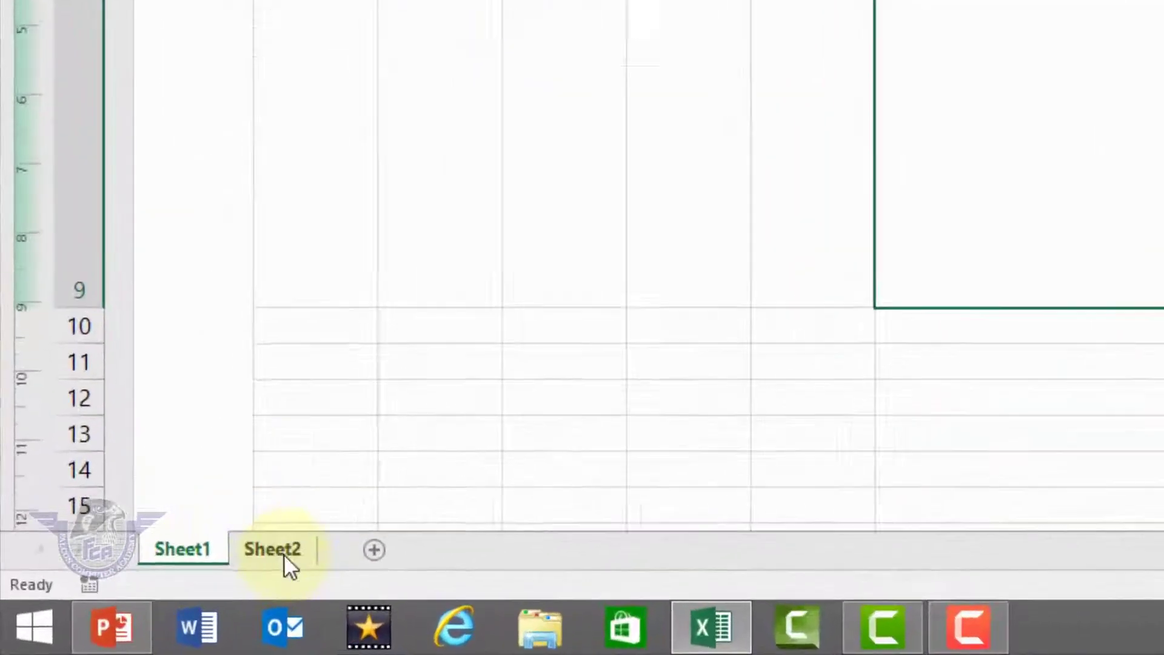
pyautogui.click(139, 600)
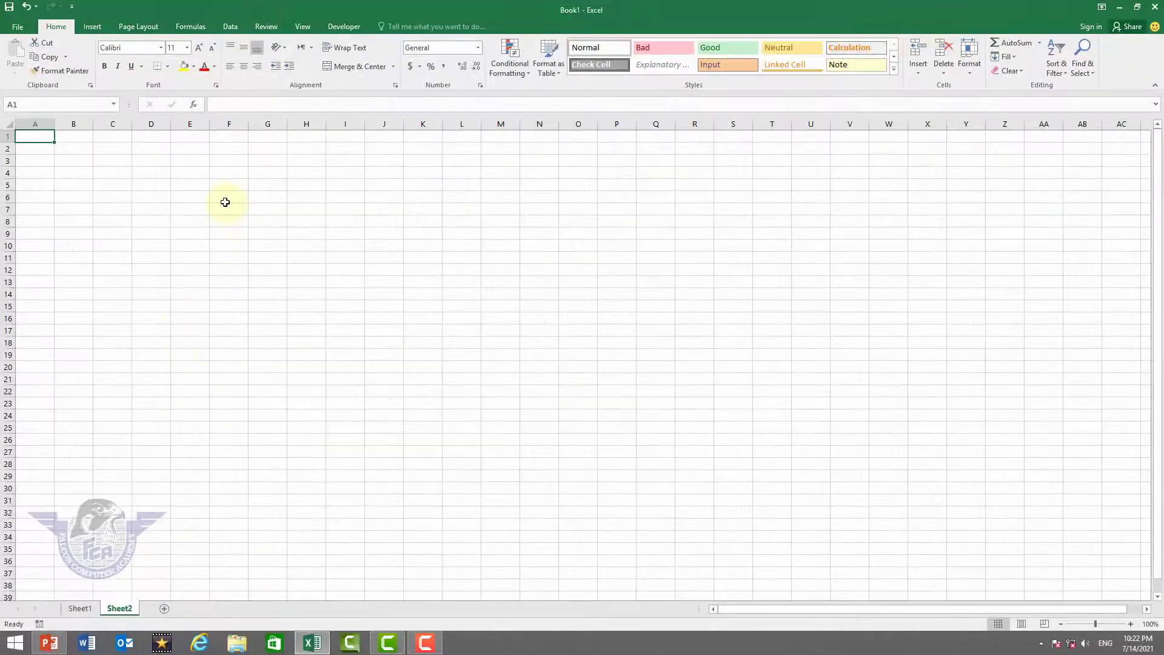
pyautogui.click(226, 200)
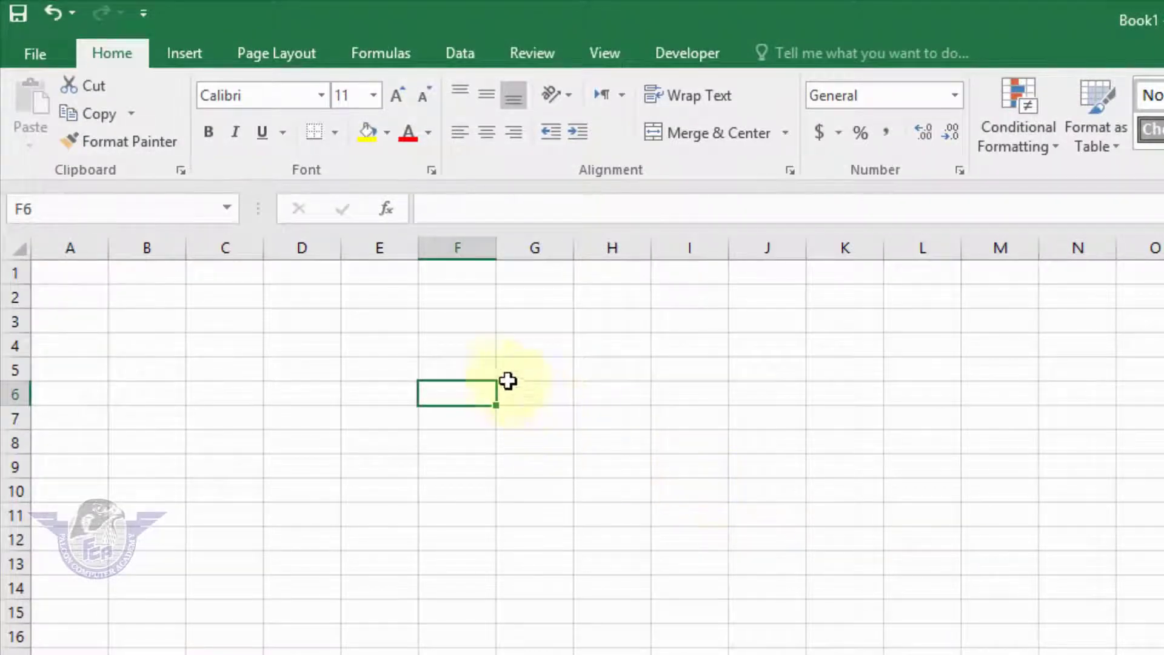
pyautogui.click(480, 367)
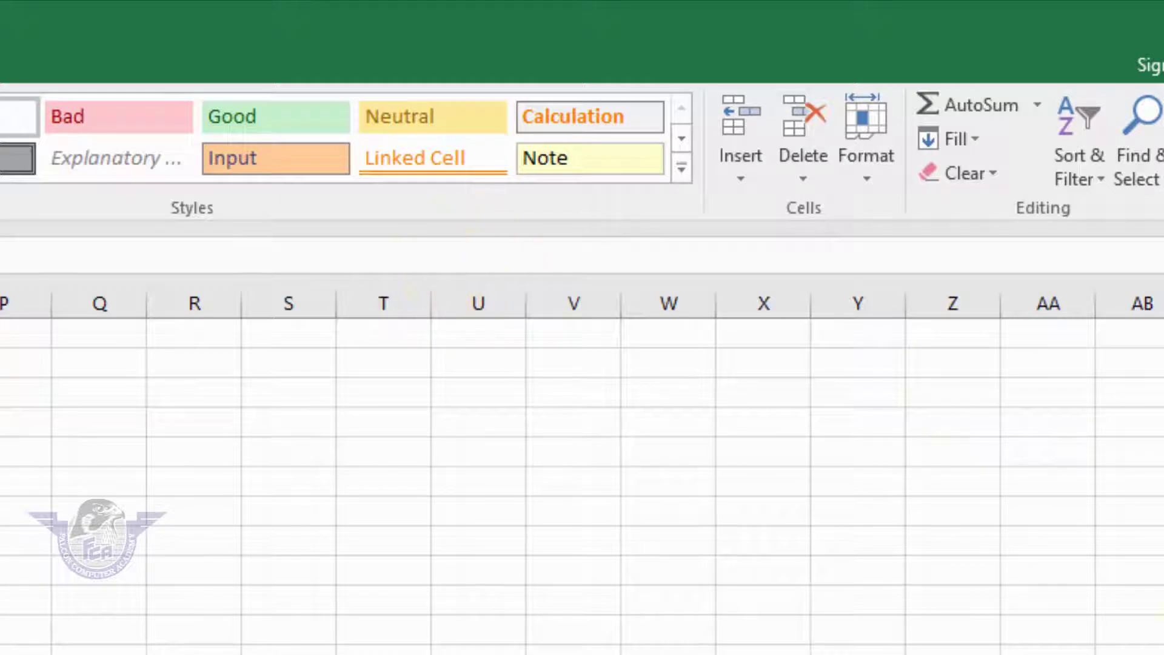
# Set row 5's height to 2, shrinking it to a thin strip
pyautogui.click(873, 180)
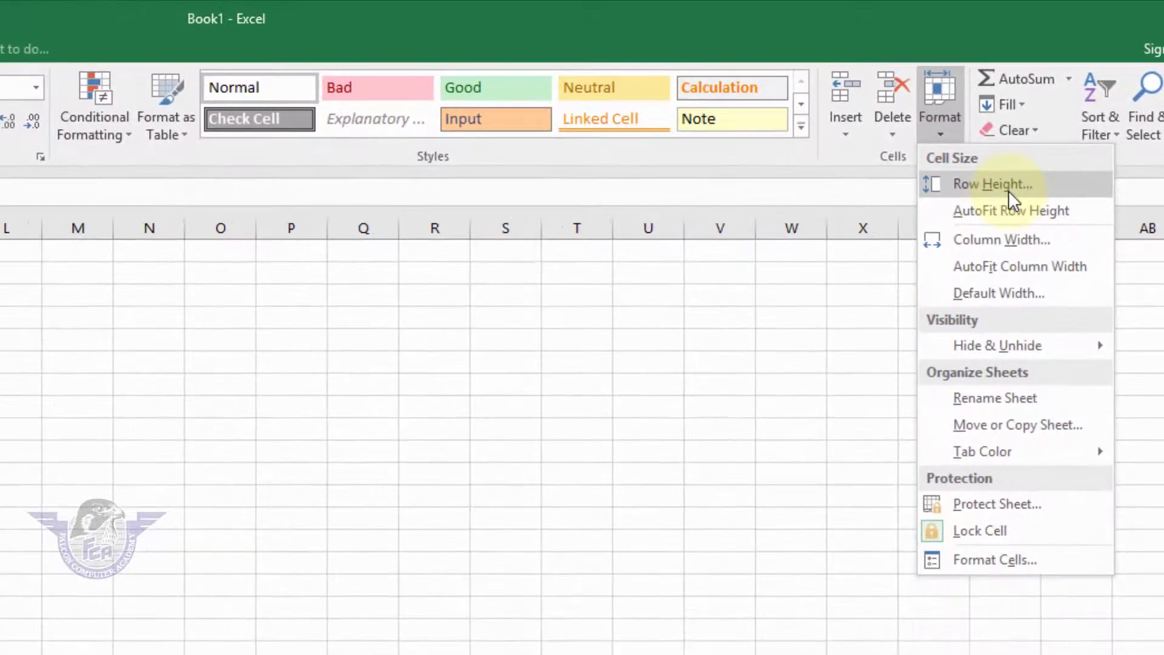
pyautogui.click(1009, 188)
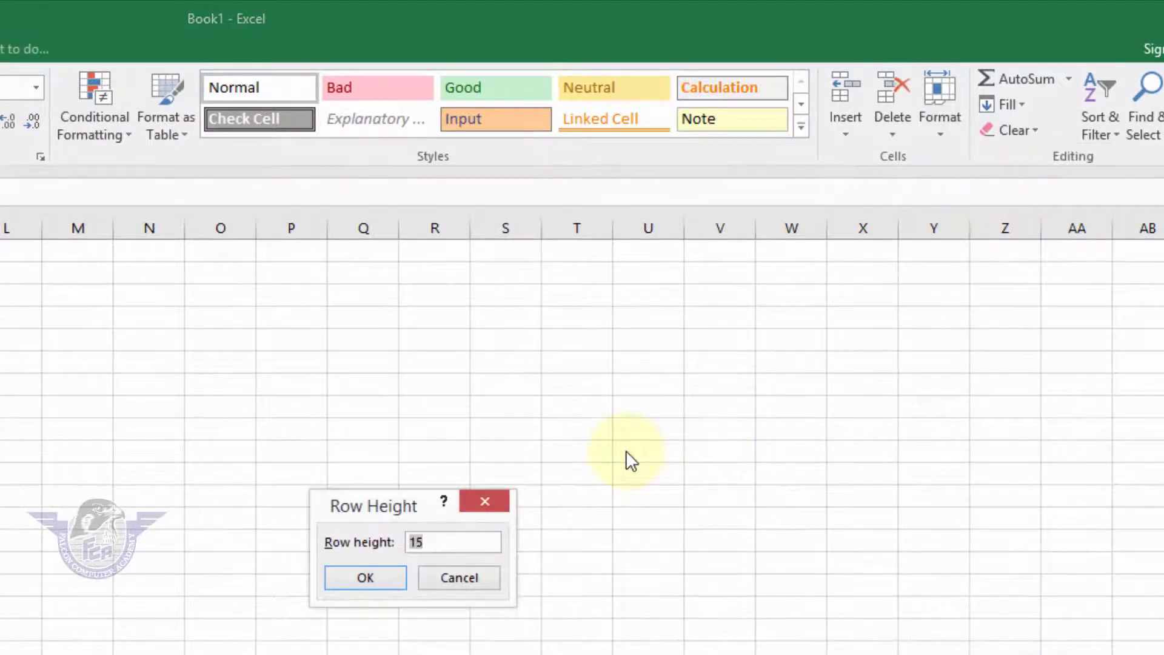
pyautogui.write('2')
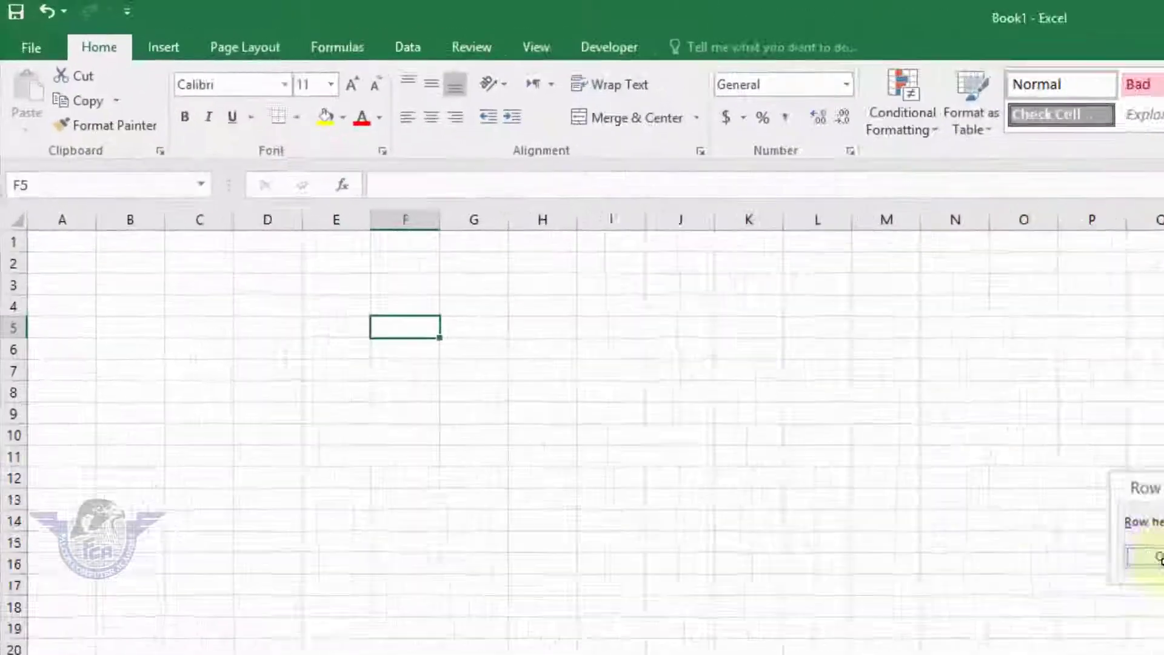
pyautogui.click(657, 314)
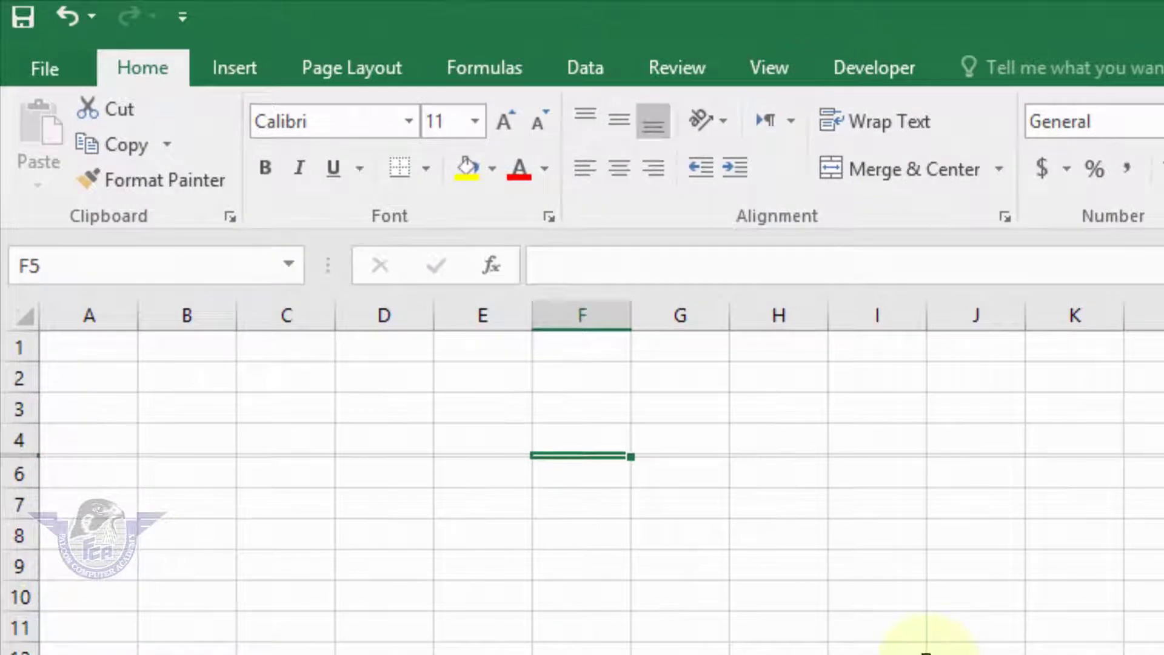
pyautogui.keyDown('ctrl'); pyautogui.scroll(1, 619, 476); pyautogui.keyUp('ctrl')
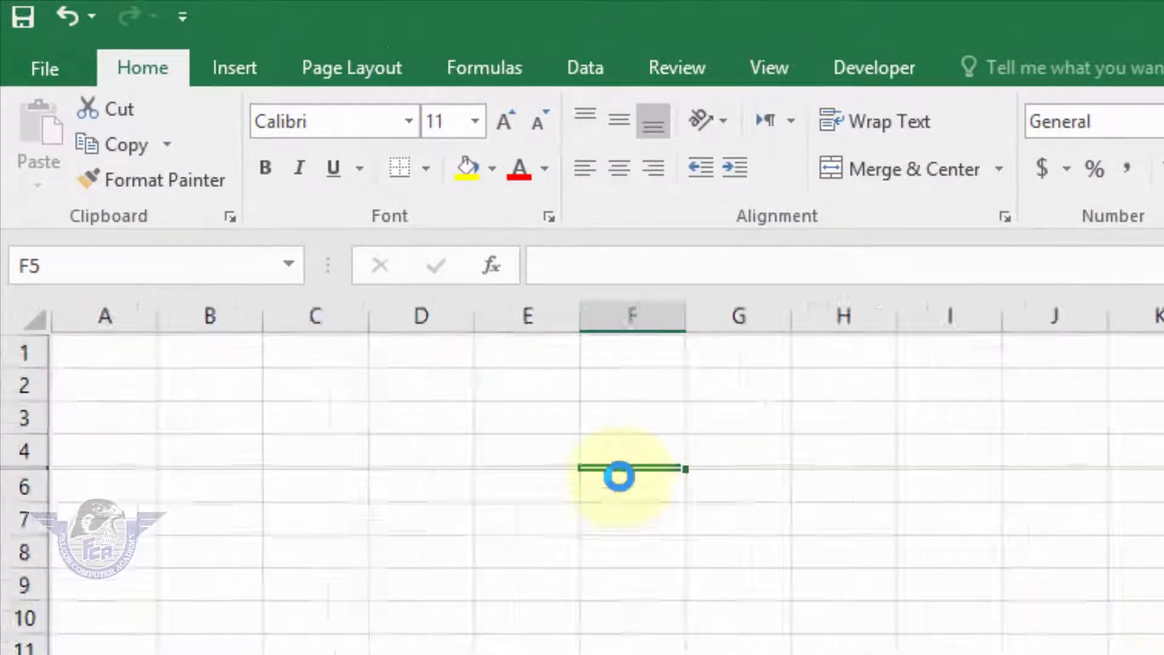
pyautogui.keyDown('ctrl'); pyautogui.scroll(4, 620, 476); pyautogui.keyUp('ctrl')
pyautogui.keyDown('ctrl'); pyautogui.scroll(1, 620, 476); pyautogui.keyUp('ctrl')
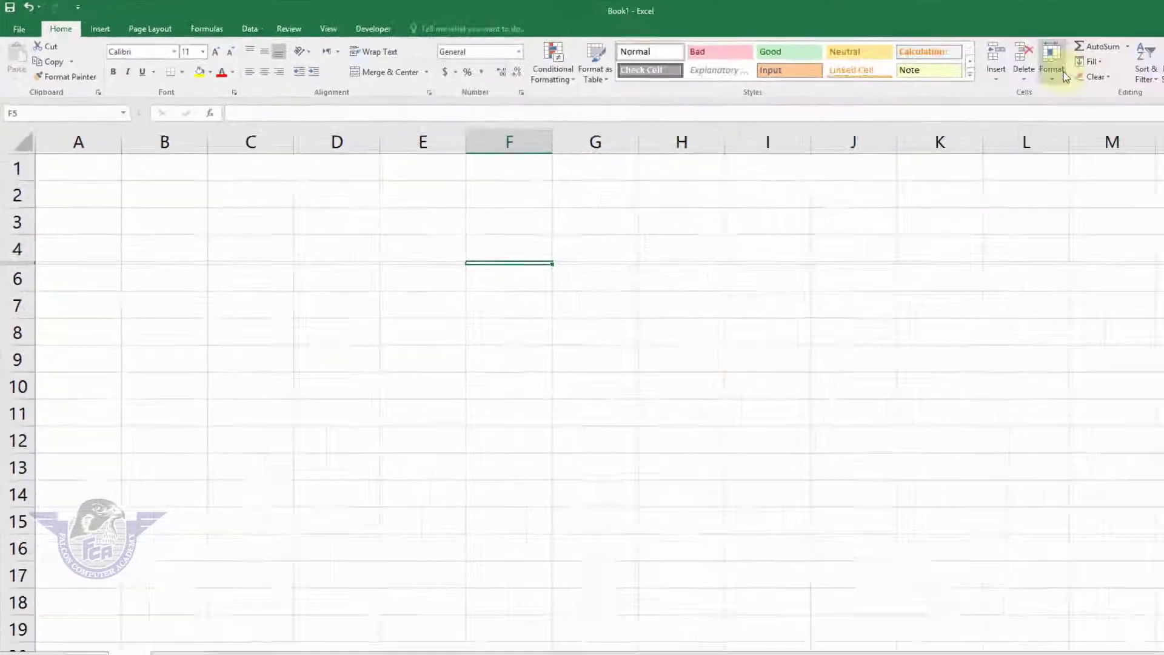
# Set column F's width to 3.5
pyautogui.click(954, 79)
pyautogui.click(977, 143)
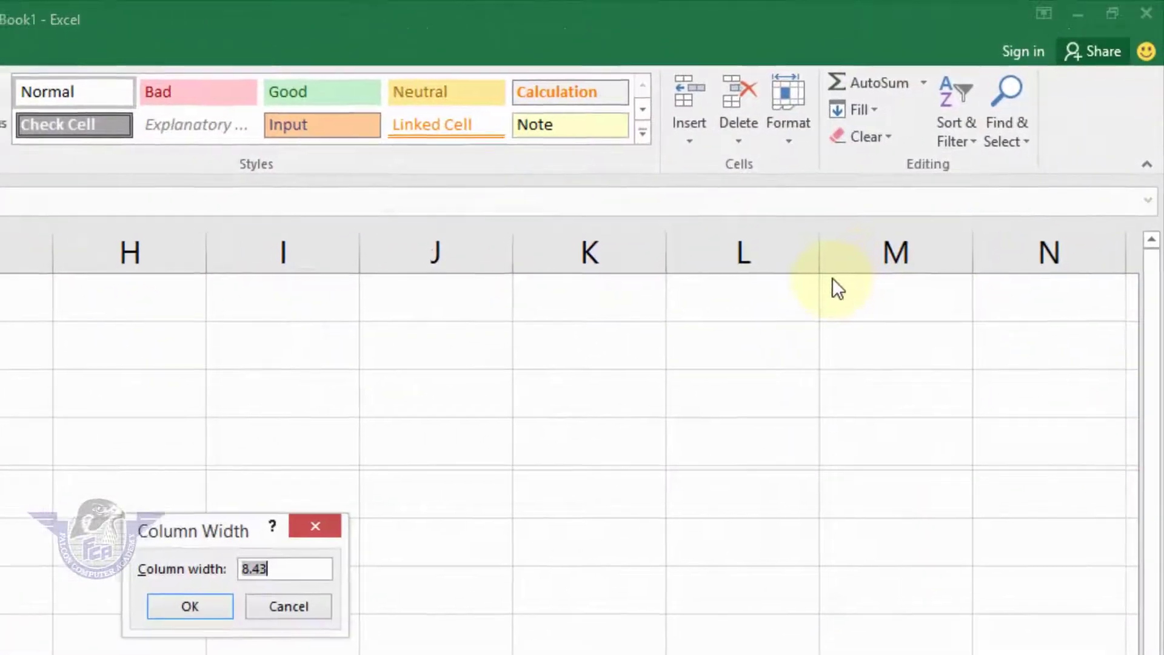
pyautogui.write('3.5')
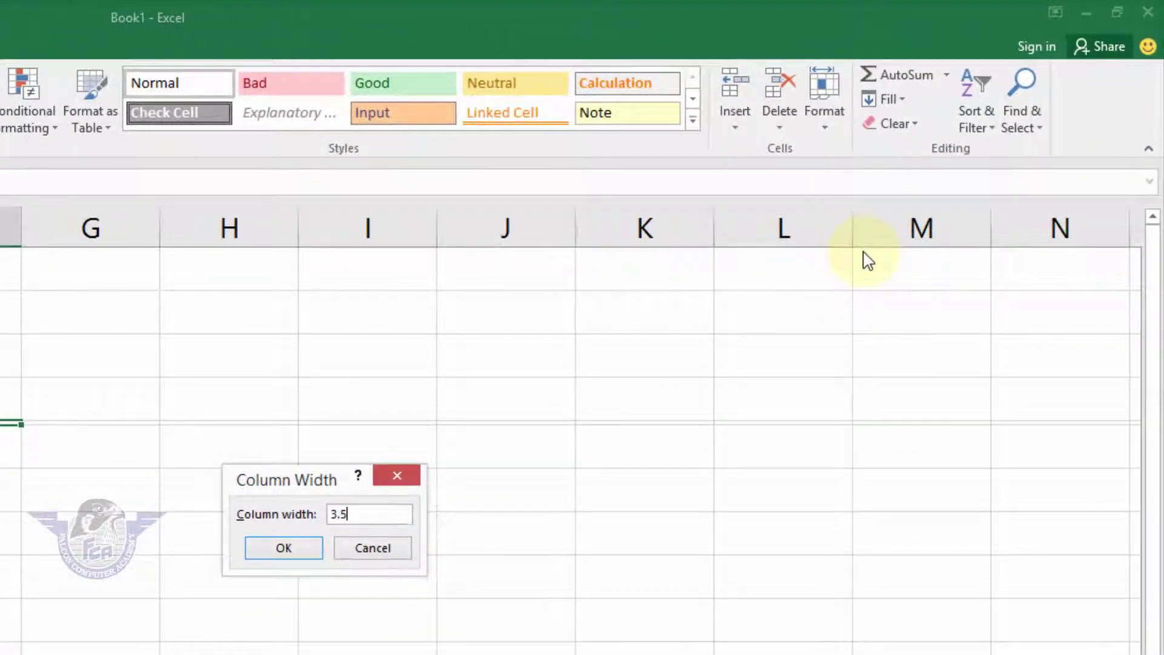
pyautogui.click(288, 550)
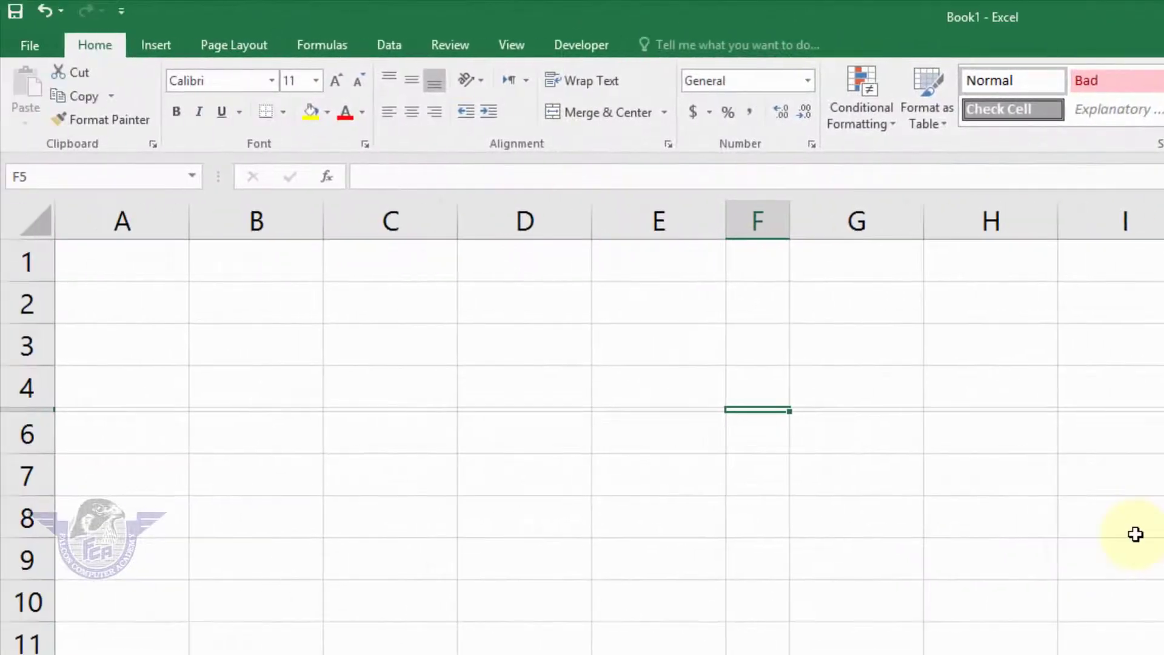
# Select cell C8 as the cell to enlarge
pyautogui.click(745, 434)
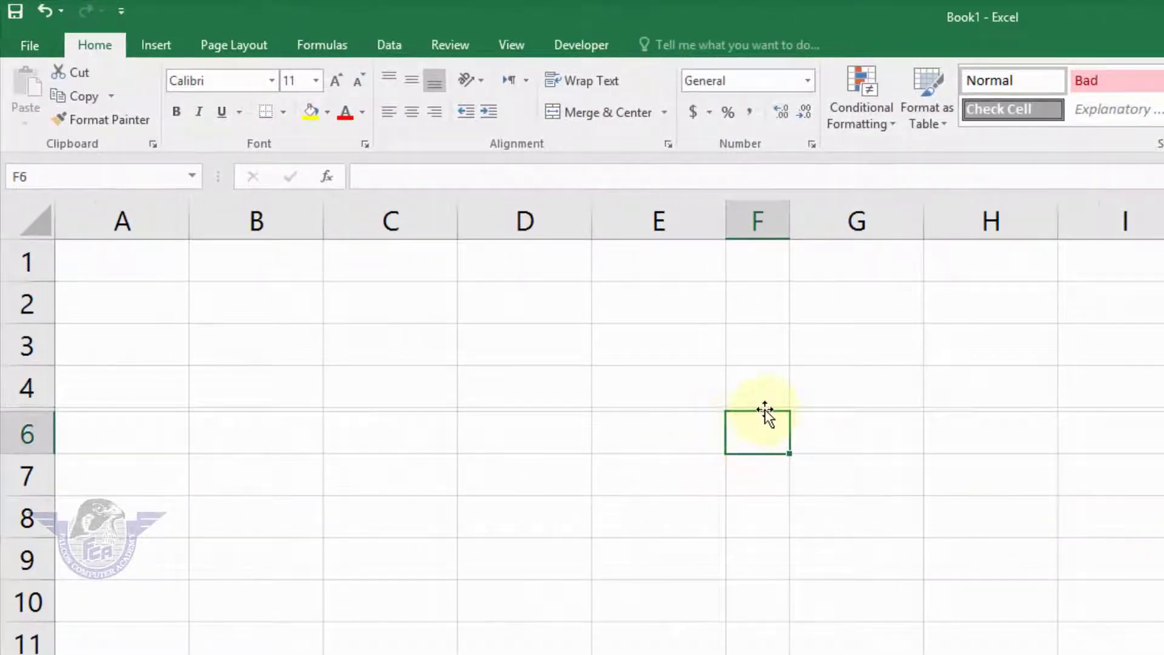
pyautogui.click(765, 410)
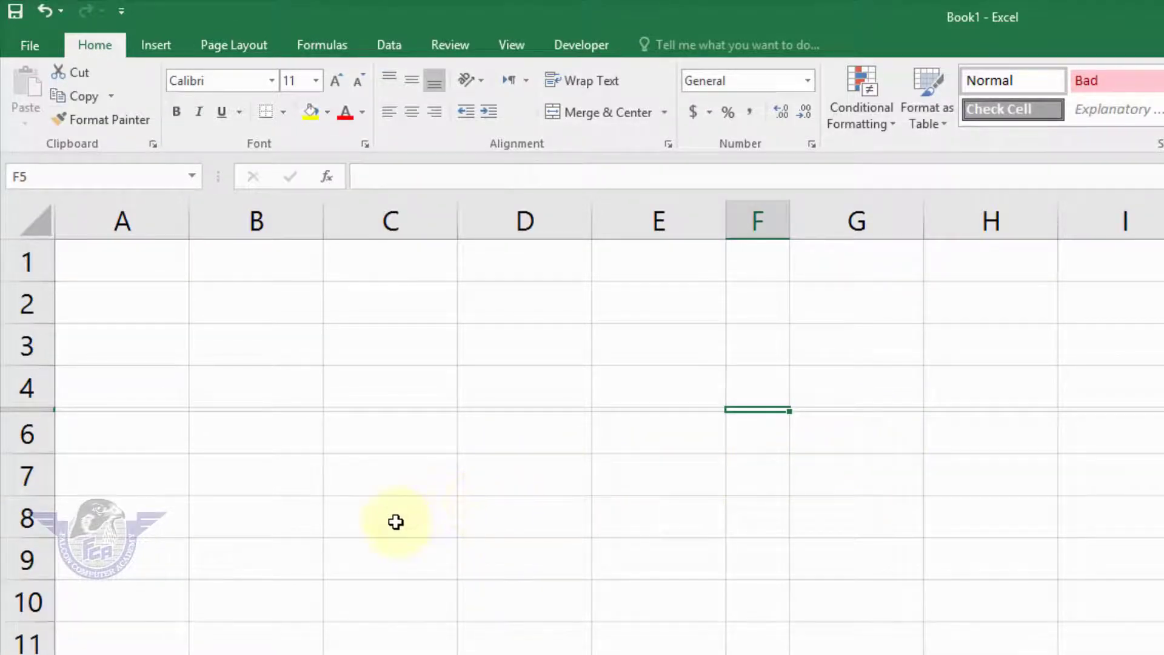
pyautogui.click(395, 520)
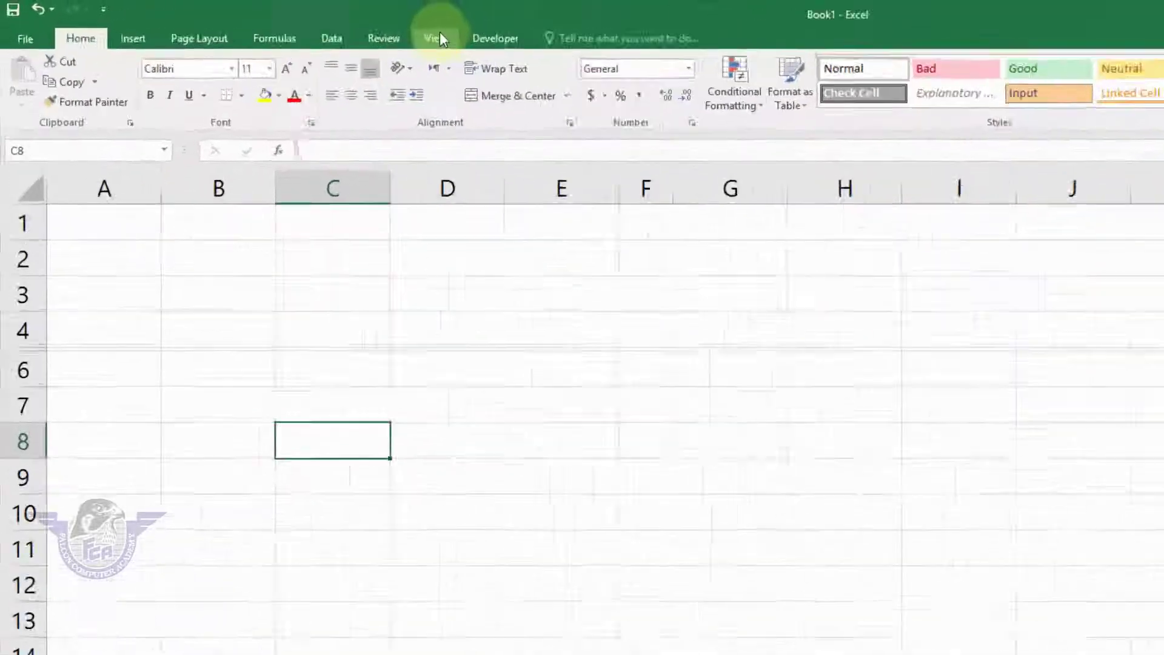
# Switch Sheet2 to Page Layout view from the View ribbon
pyautogui.click(441, 39)
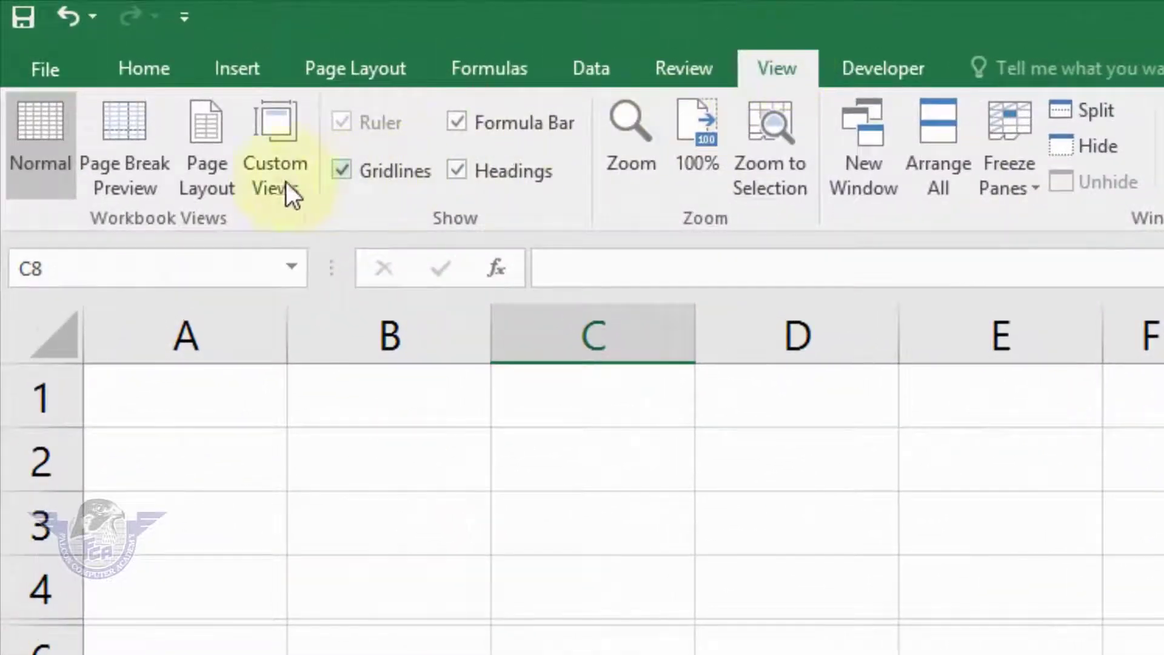
pyautogui.click(192, 183)
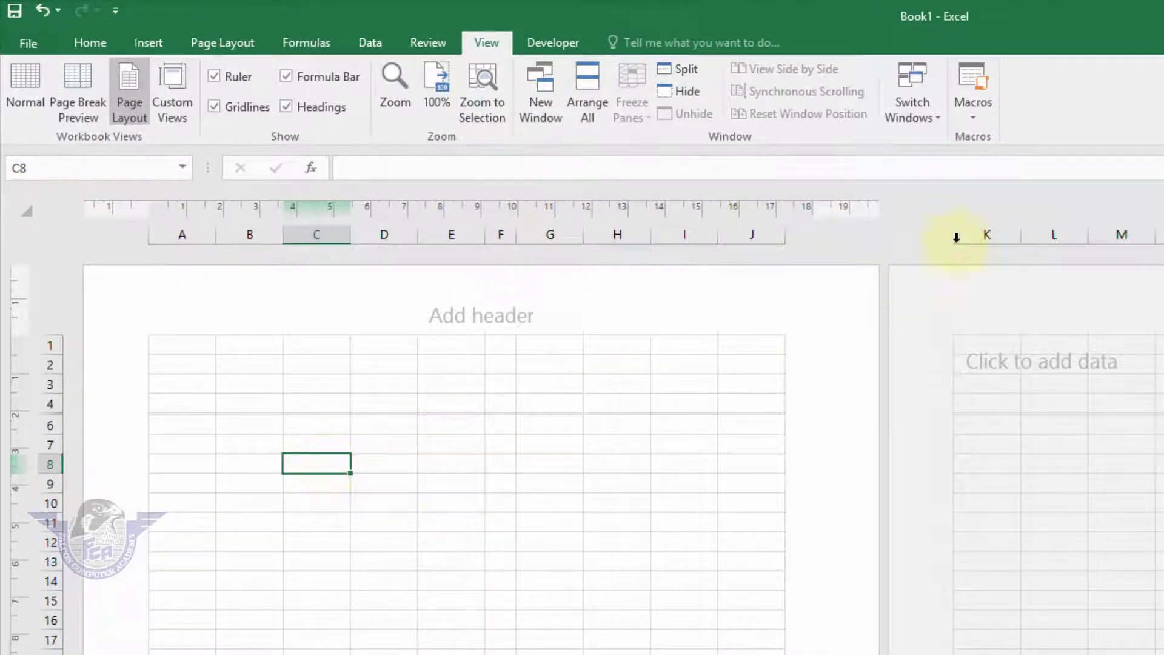
# Replace row 8's 0.53cm height with 2in in the Row Height dialog
pyautogui.click(100, 52)
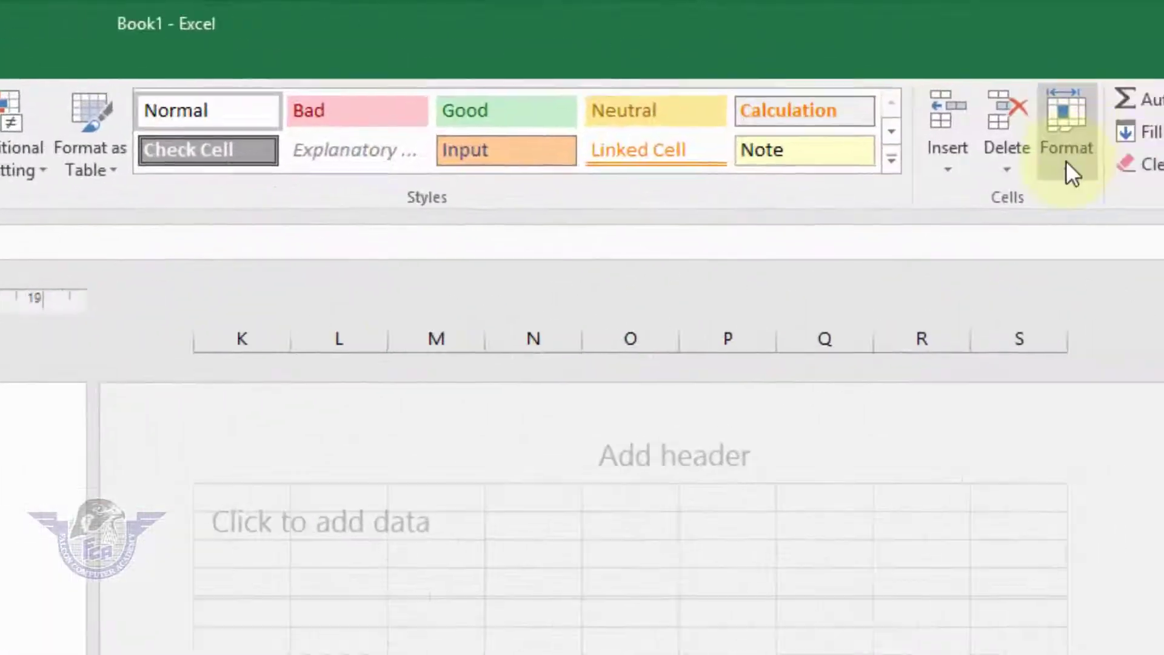
pyautogui.click(958, 180)
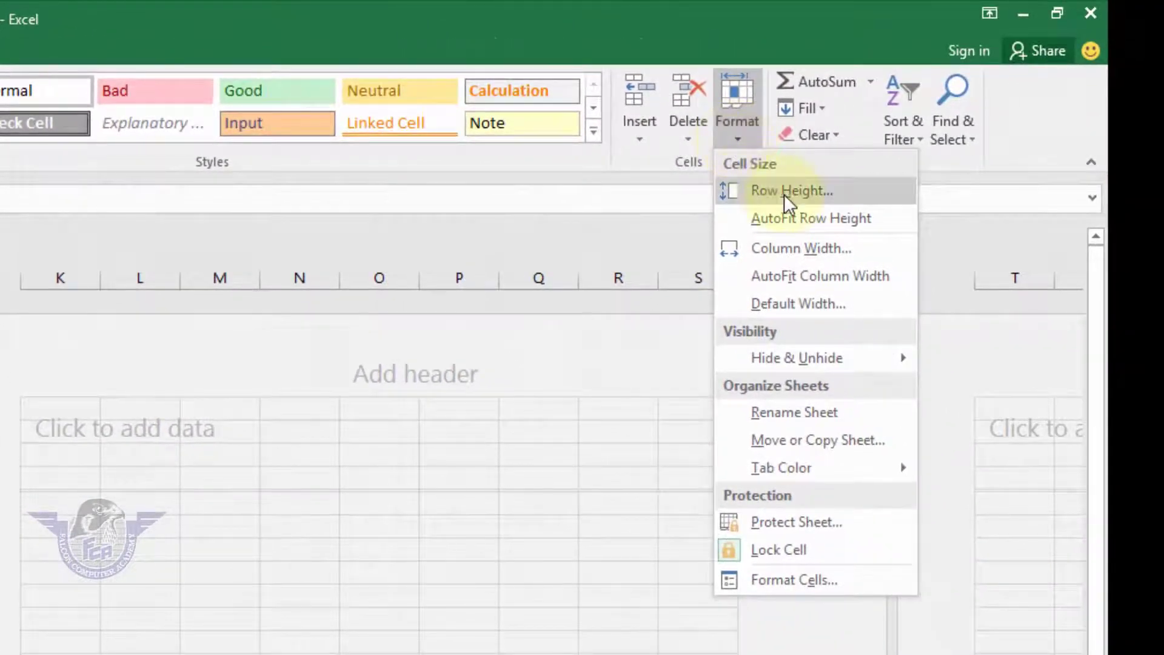
pyautogui.click(785, 194)
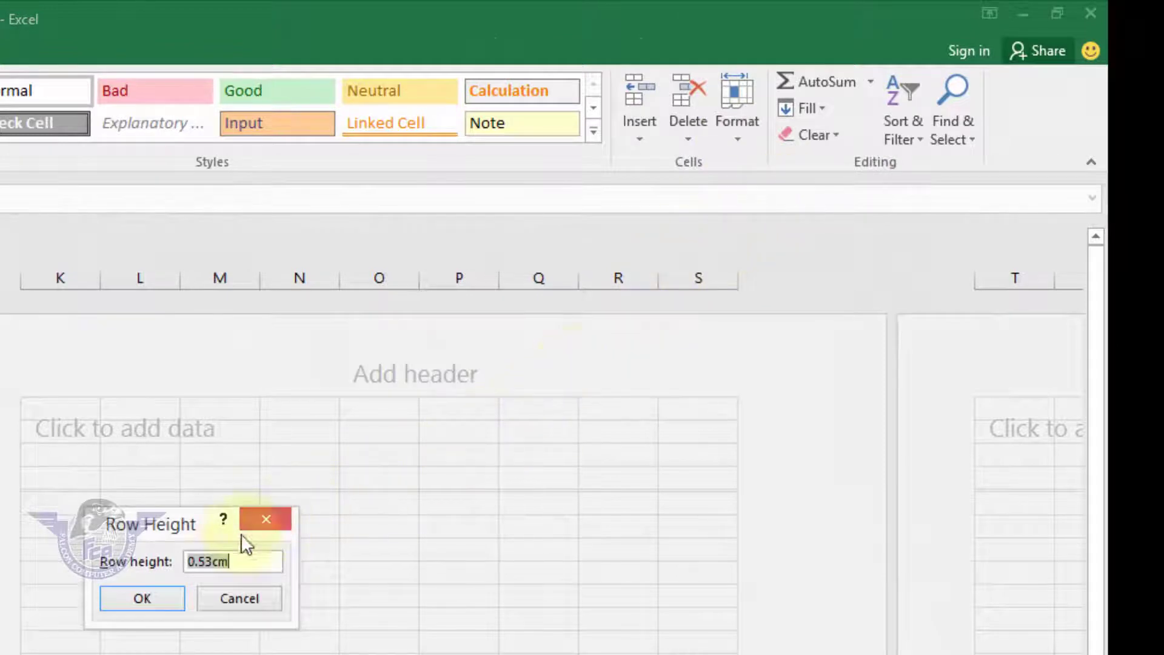
pyautogui.click(250, 560)
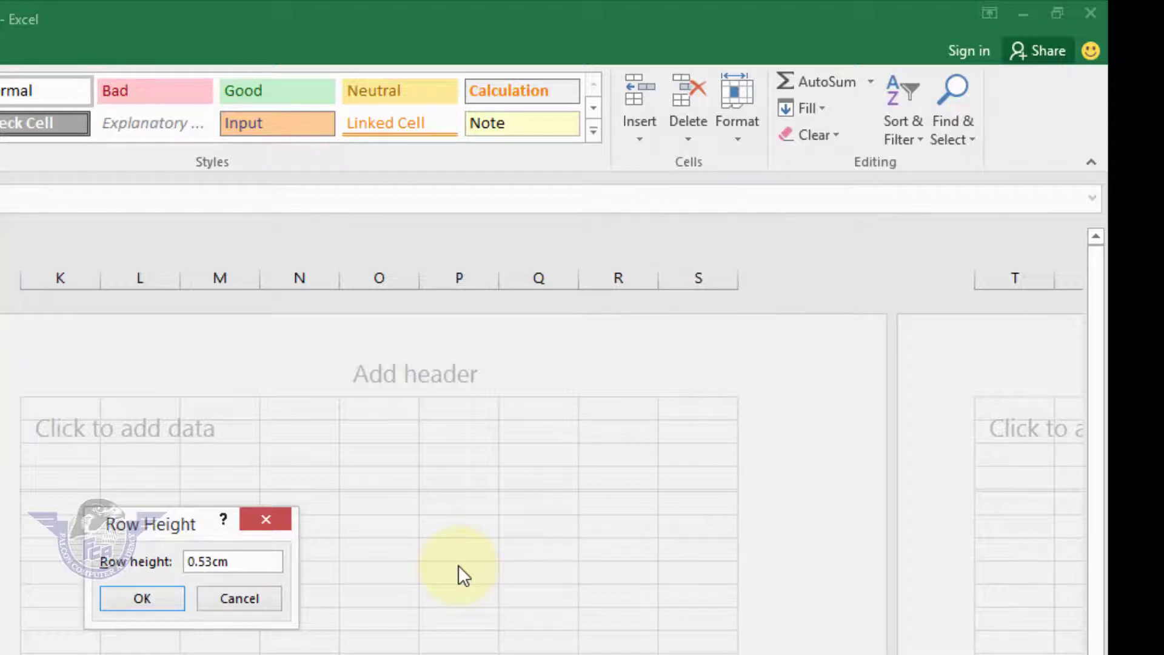
pyautogui.press('BackSpace')
pyautogui.press('BackSpace')
pyautogui.press('BackSpace')
pyautogui.press('BackSpace')
pyautogui.press('BackSpace')
pyautogui.write('2')
pyautogui.write('in')
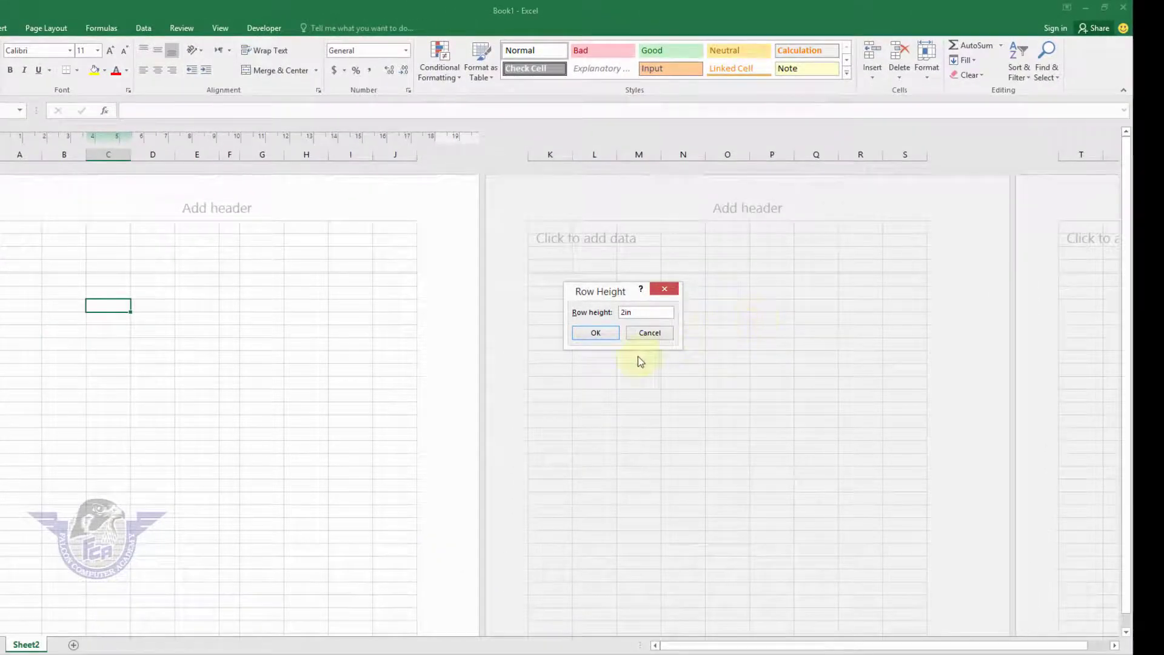
# Apply the 2in row height and set column C's width to 3.5in
pyautogui.click(584, 333)
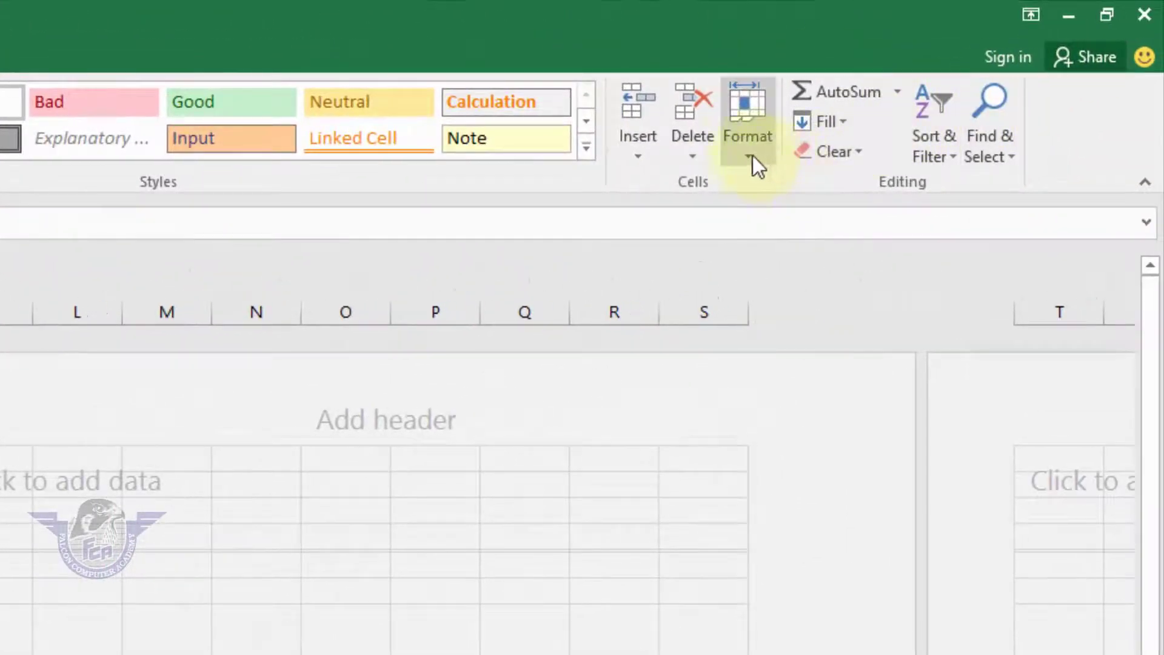
pyautogui.click(751, 156)
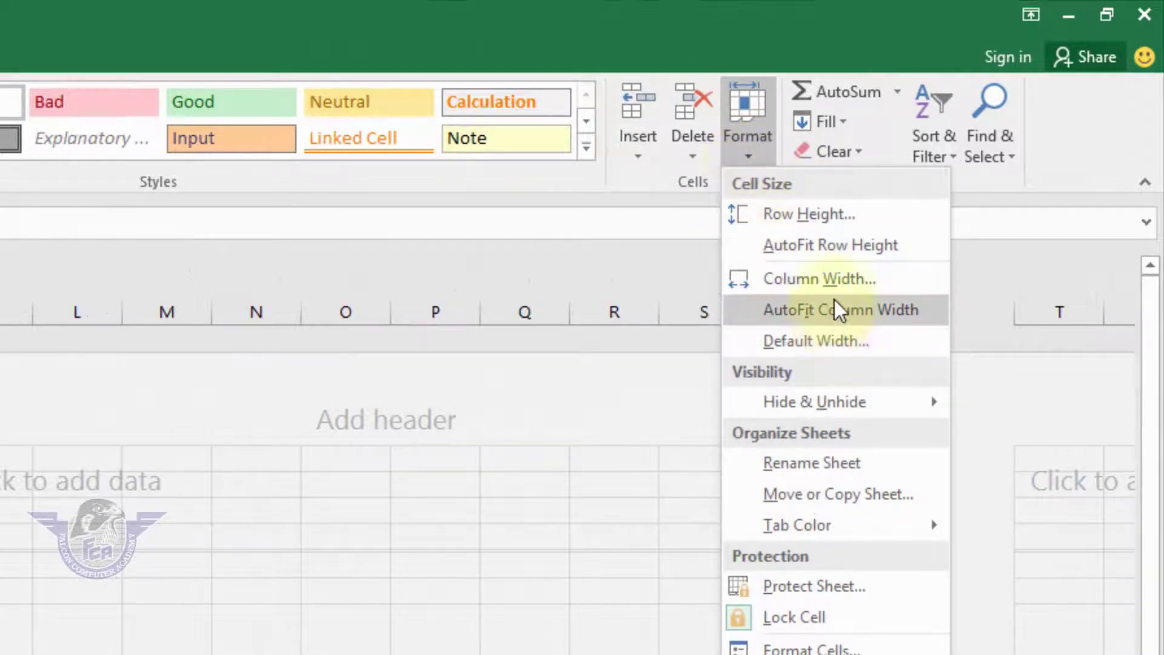
pyautogui.click(843, 279)
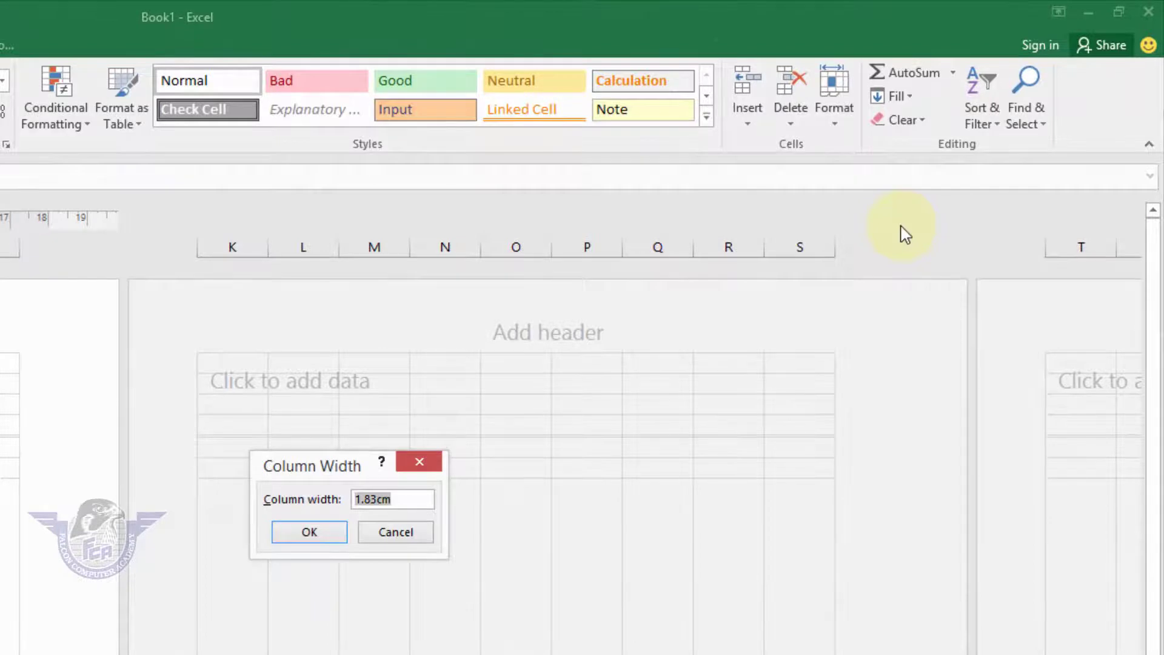
pyautogui.write('3')
pyautogui.write('.5in')
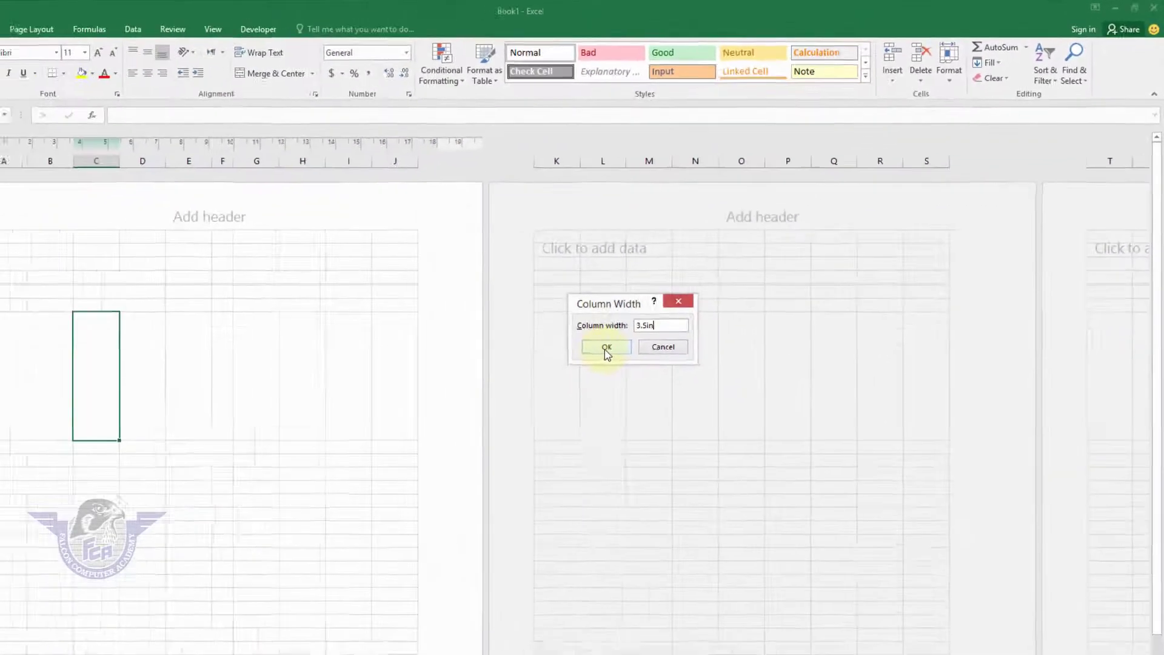
pyautogui.click(420, 463)
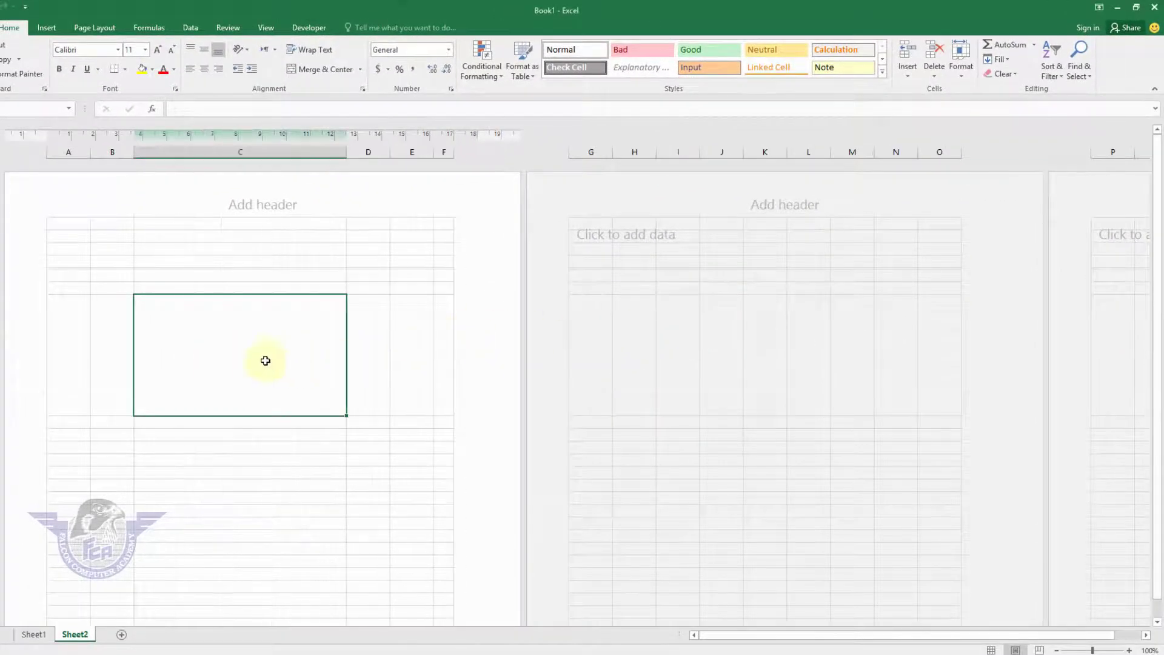
# Reselect the enlarged cell C8 and zoom out to view it
pyautogui.press('Down')
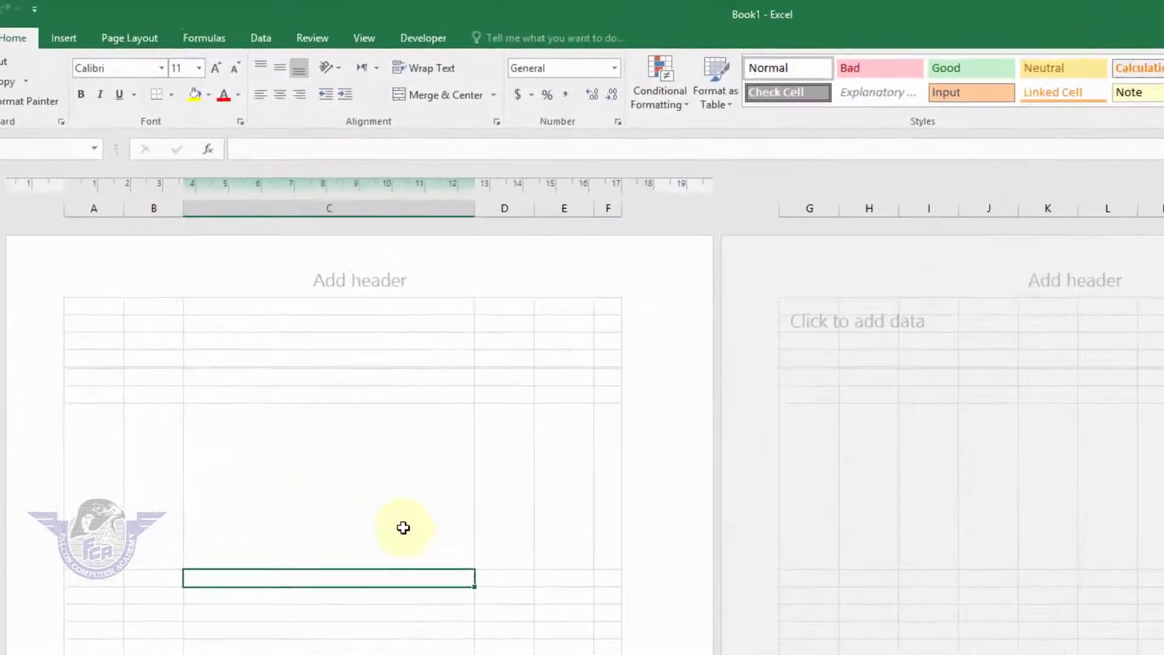
pyautogui.click(403, 527)
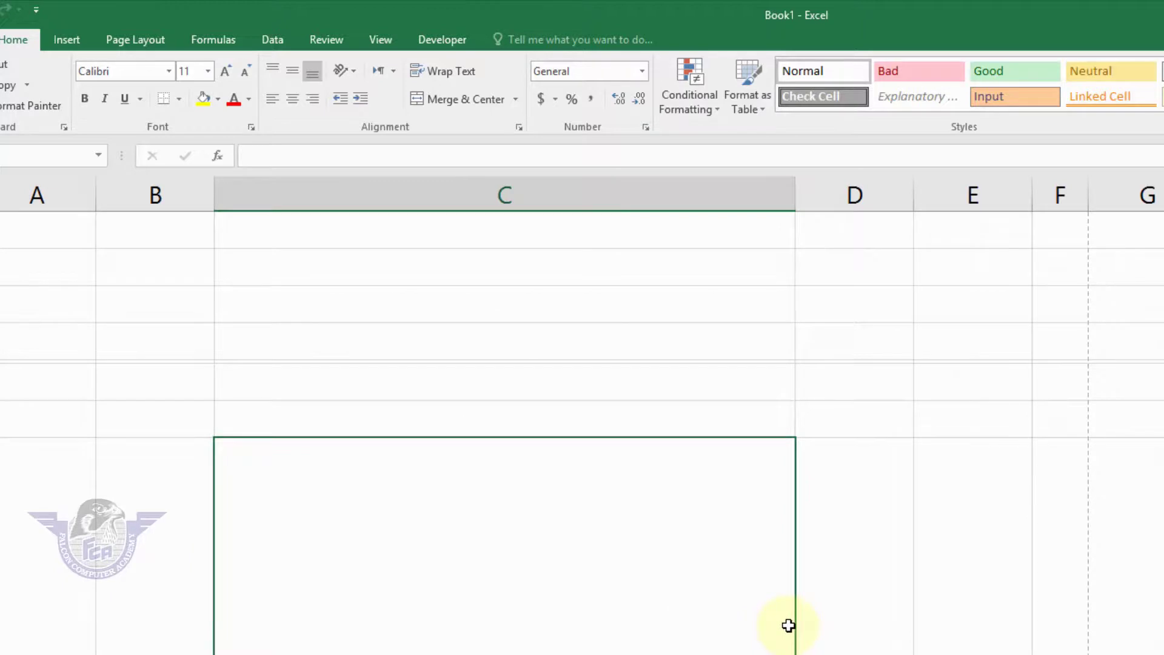
pyautogui.scroll(-1, 788, 625)
pyautogui.scroll(-2, 788, 625)
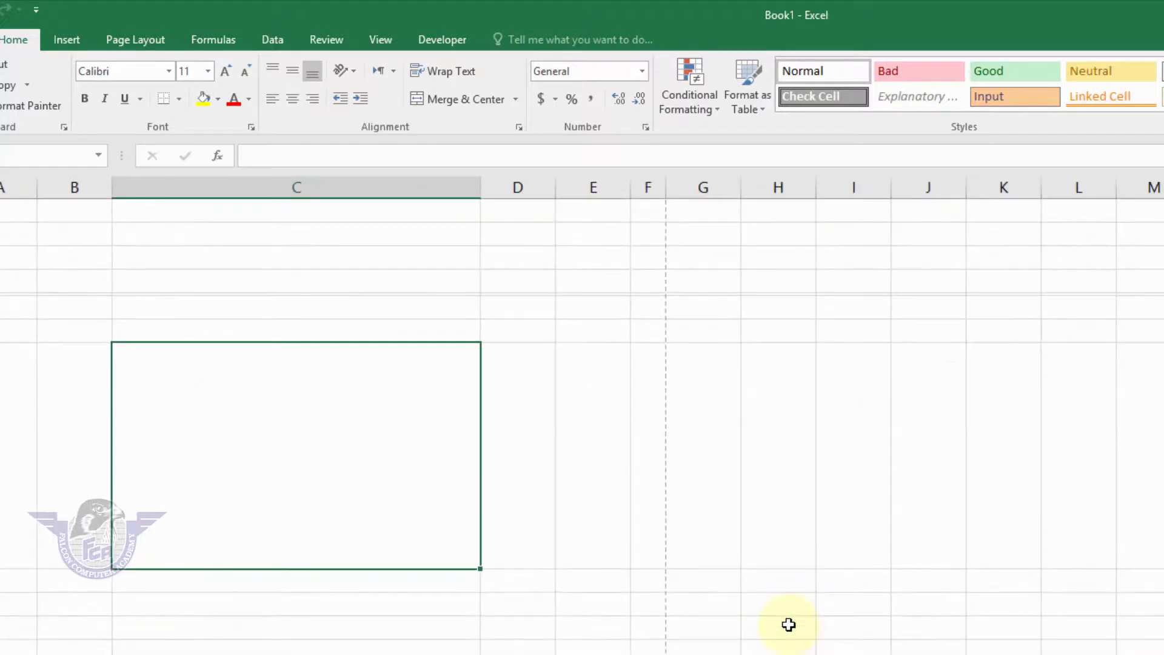